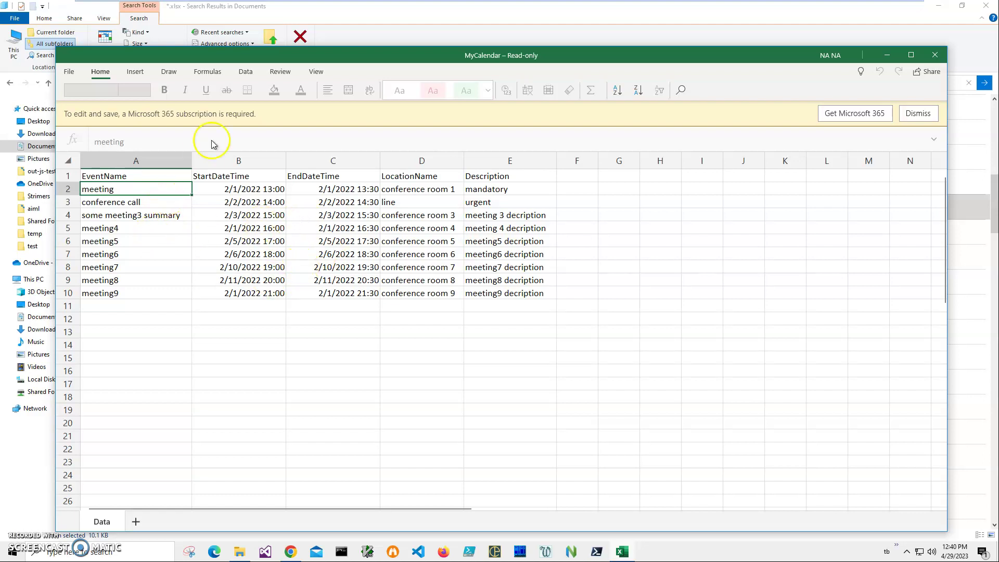
- Close the MyCalendar workbook and the file search results window after viewing the event data
drag(273, 54, 364, 94)
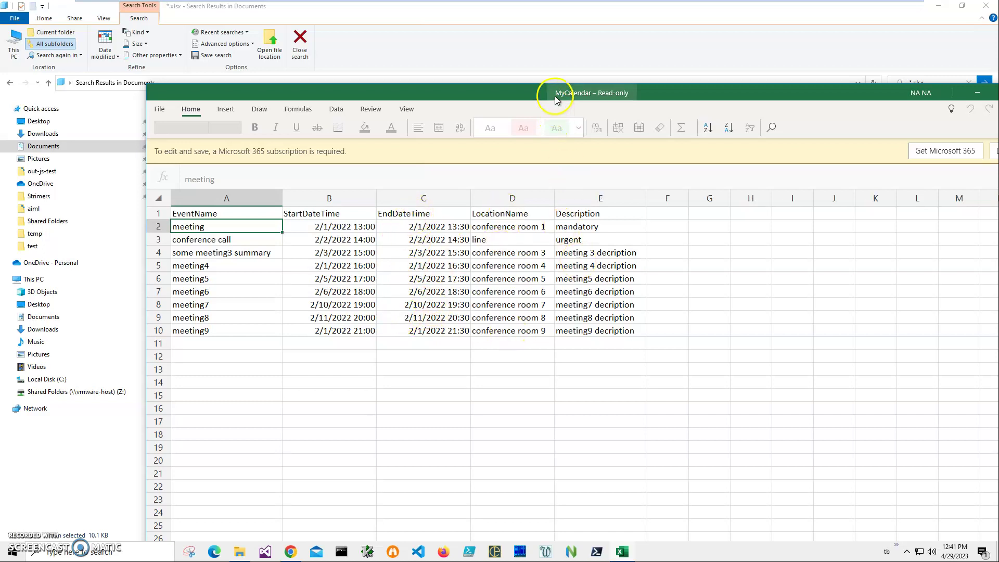
drag(650, 99, 558, 92)
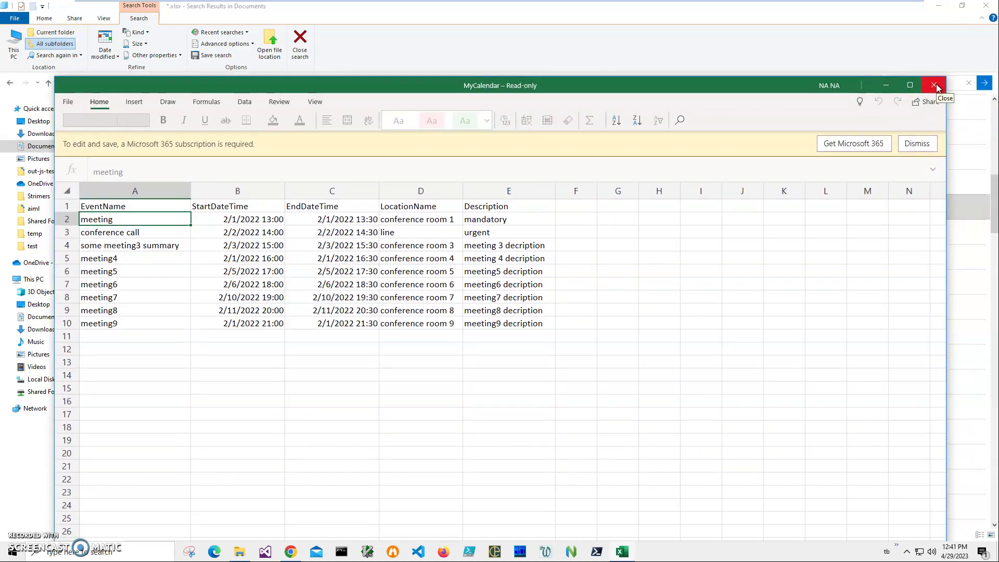
drag(763, 85, 773, 53)
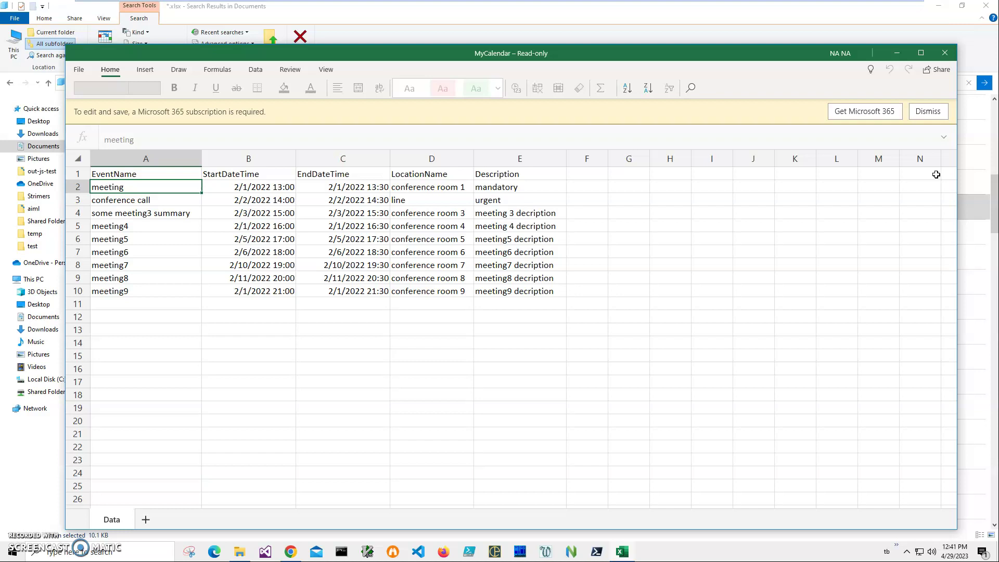
click(944, 53)
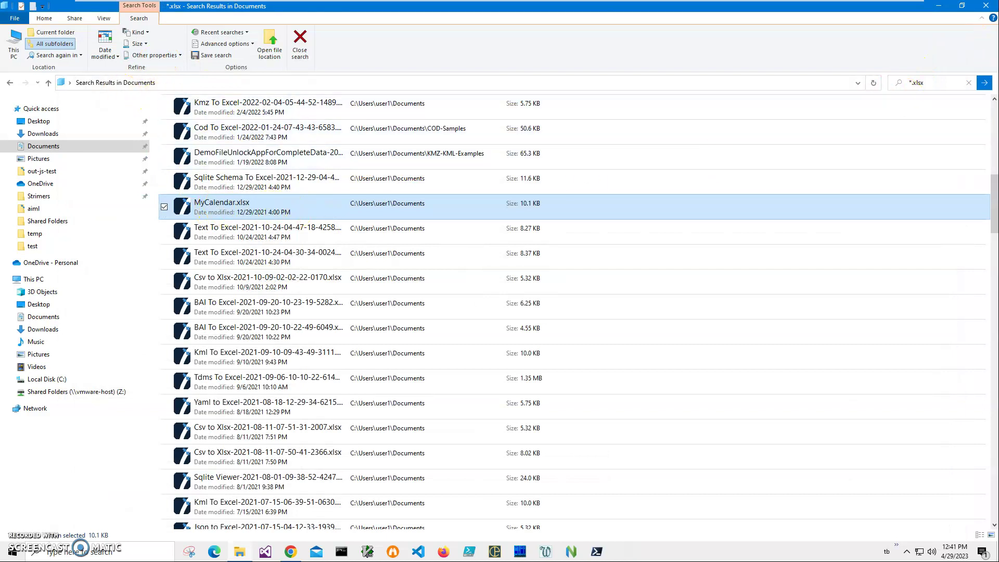
click(985, 6)
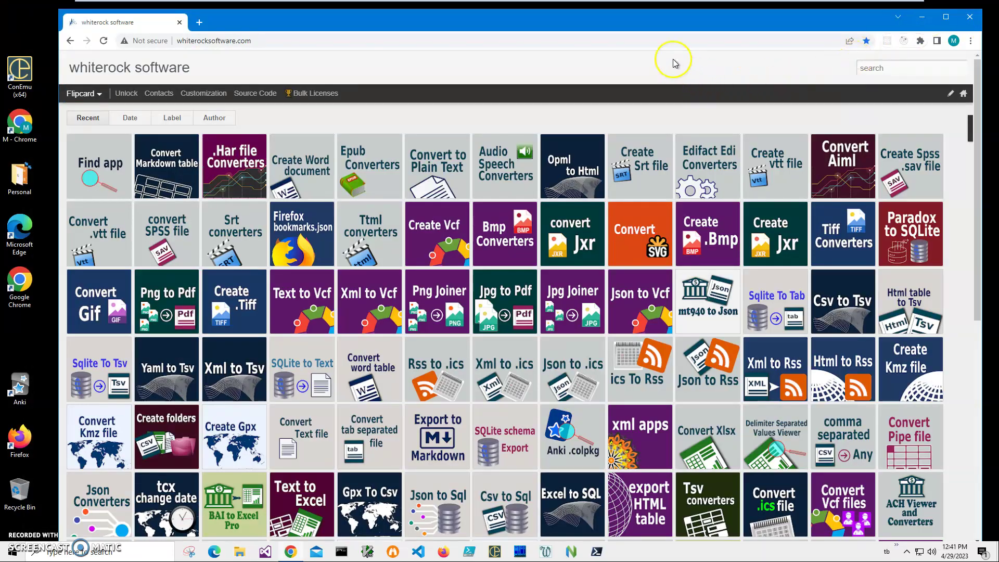
- Search the whiterock software site for "excel to js" and open the article on converting xlsx Excel files
drag(598, 22, 597, 24)
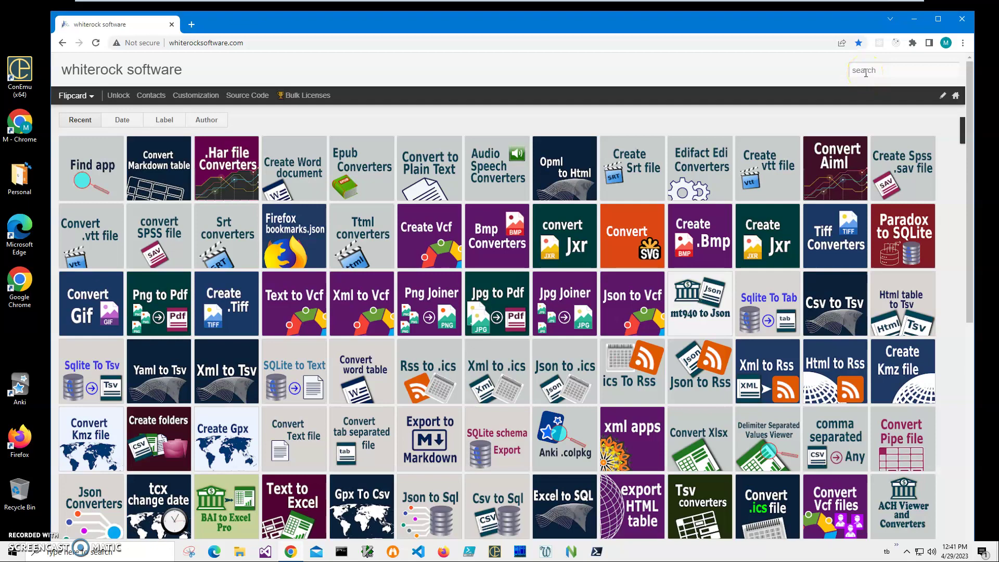
text(excel to)
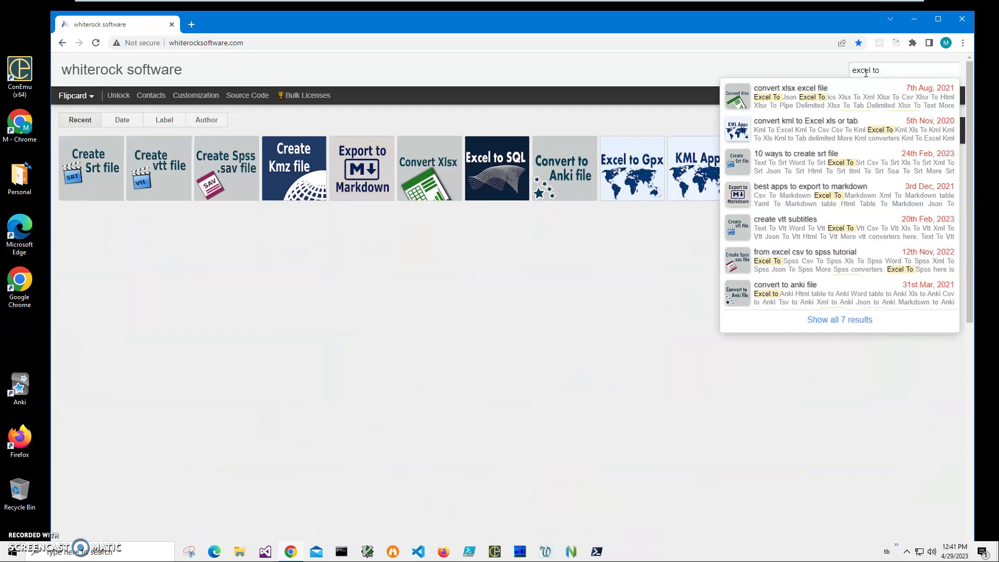
text( js)
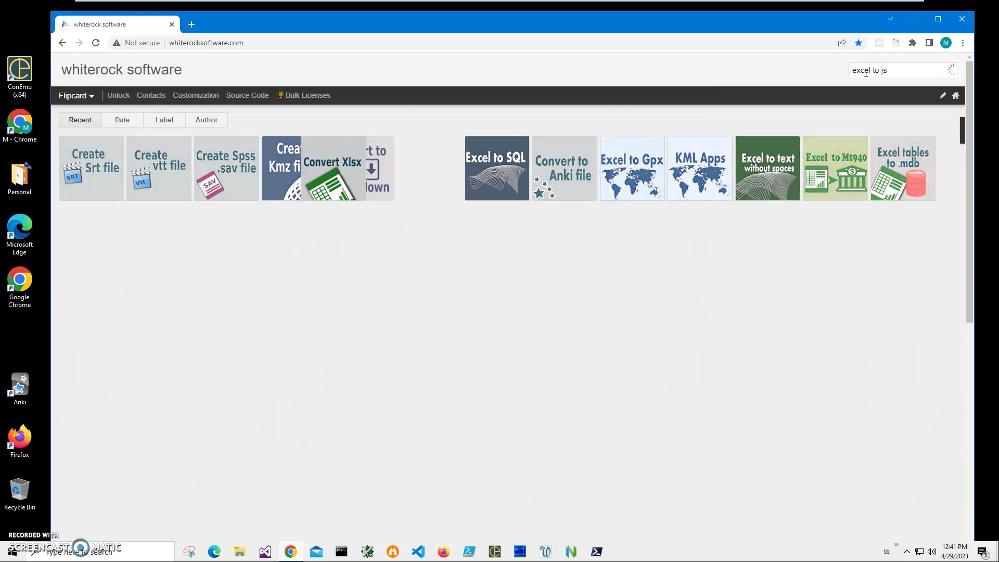
click(160, 173)
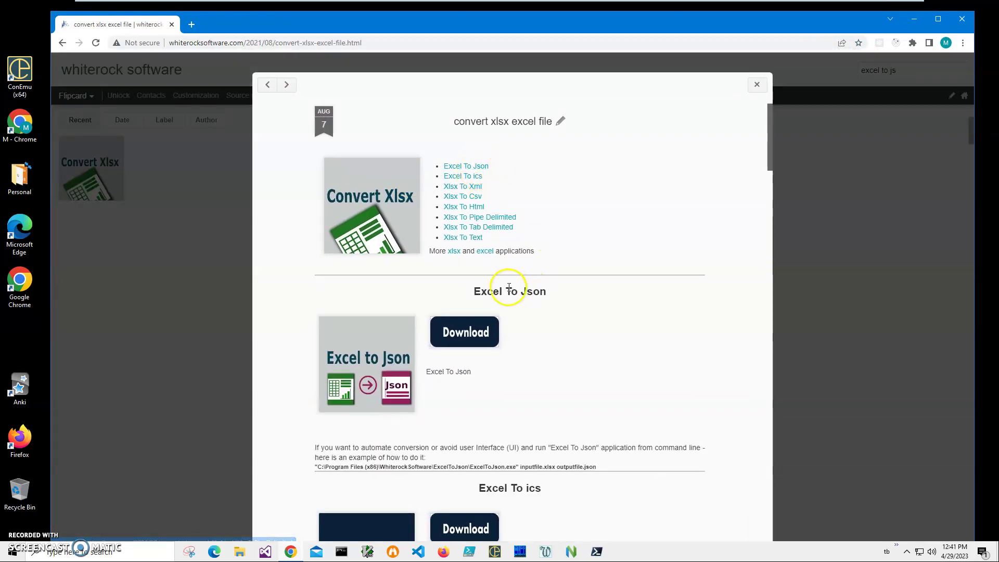
- Download ExcelToJsonSetup.zip from the Excel To Json section, accepting the download without a virus scan
scroll(515, 252, down, 2)
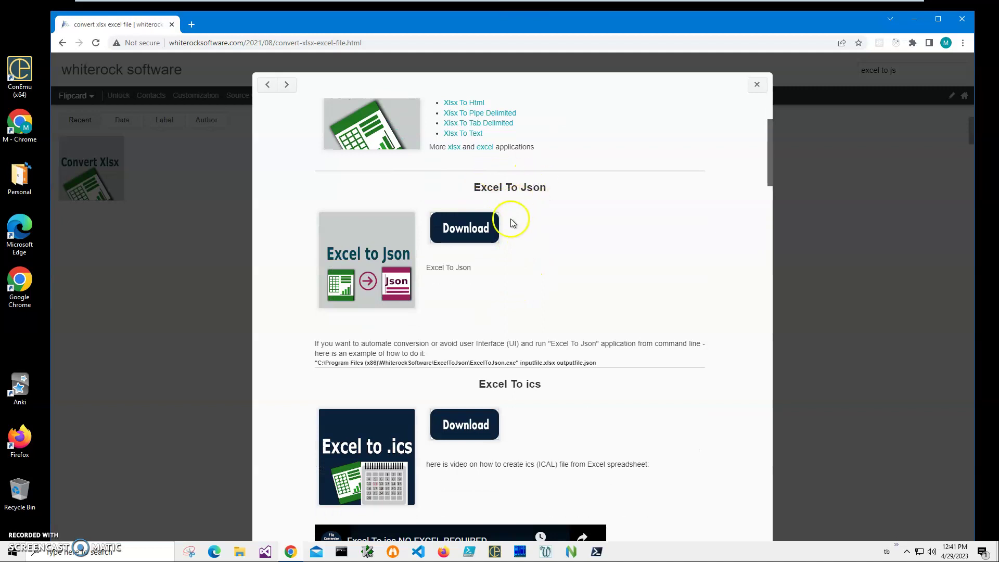
click(464, 228)
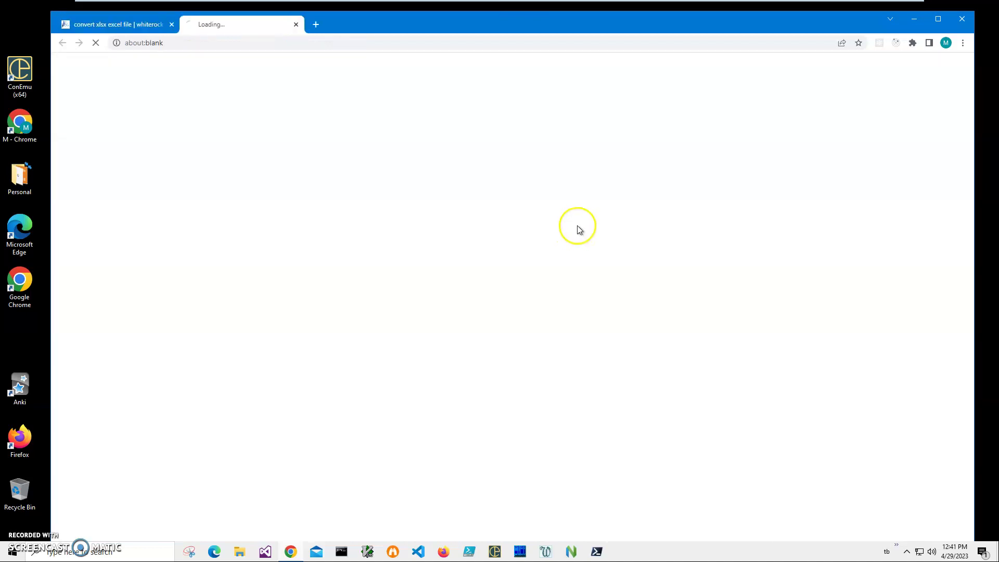
click(349, 181)
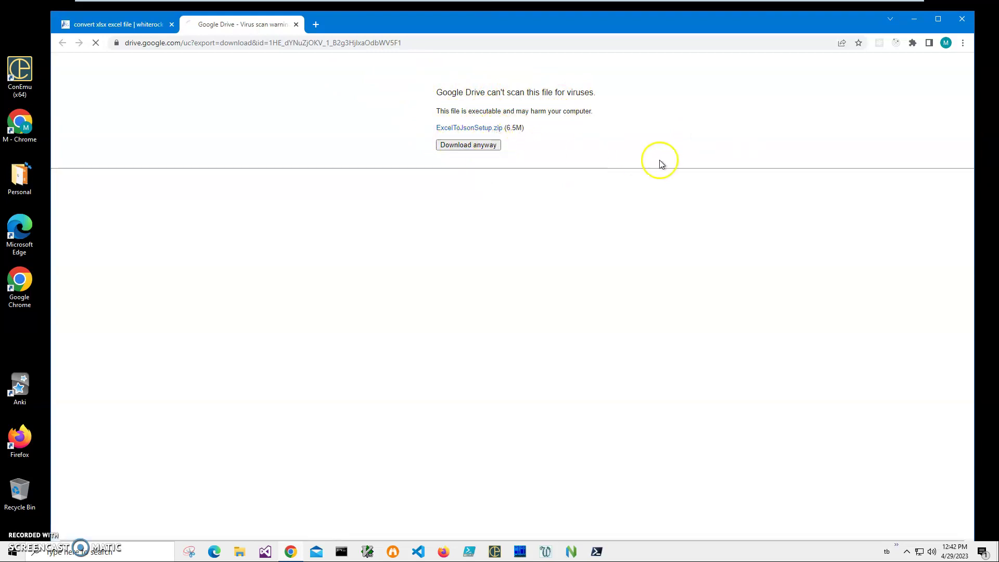
click(479, 150)
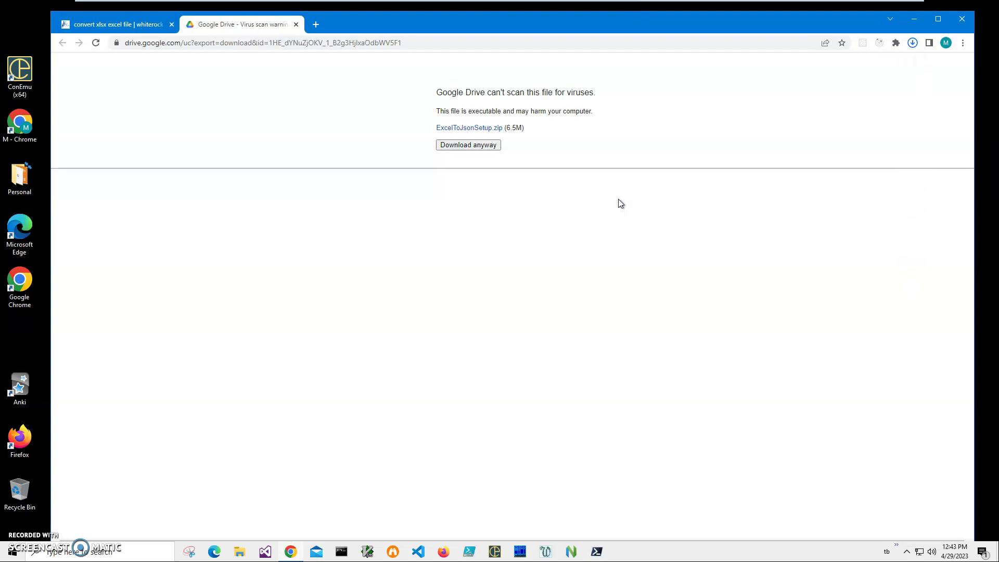
- Close the Google Drive download page and open the downloaded ExcelToJsonSetup.zip archive
click(295, 25)
click(911, 43)
click(801, 96)
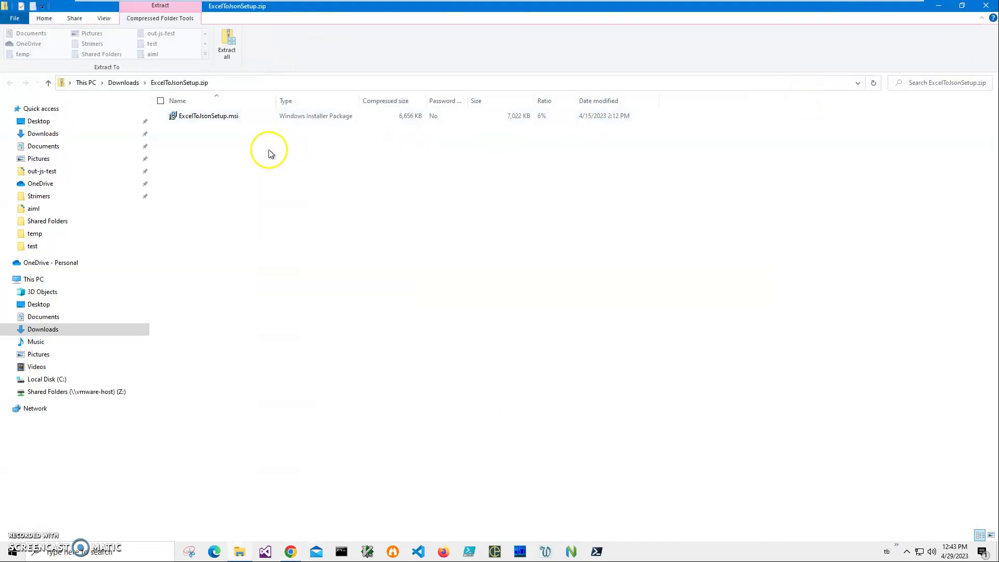
- Run ExcelToJsonSetup.msi despite the SmartScreen block and complete the setup wizard with its default settings
double_click(223, 115)
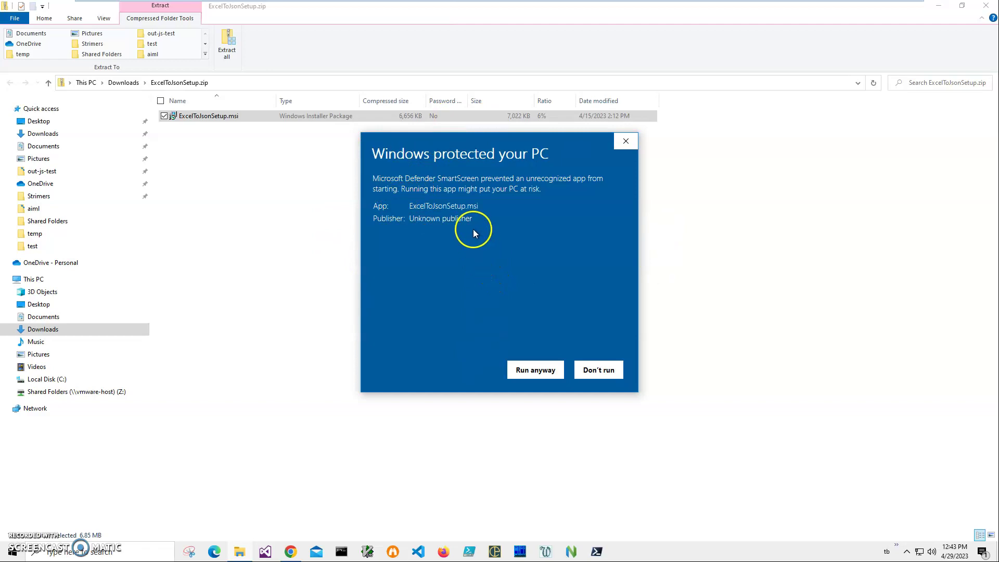
drag(483, 220, 377, 222)
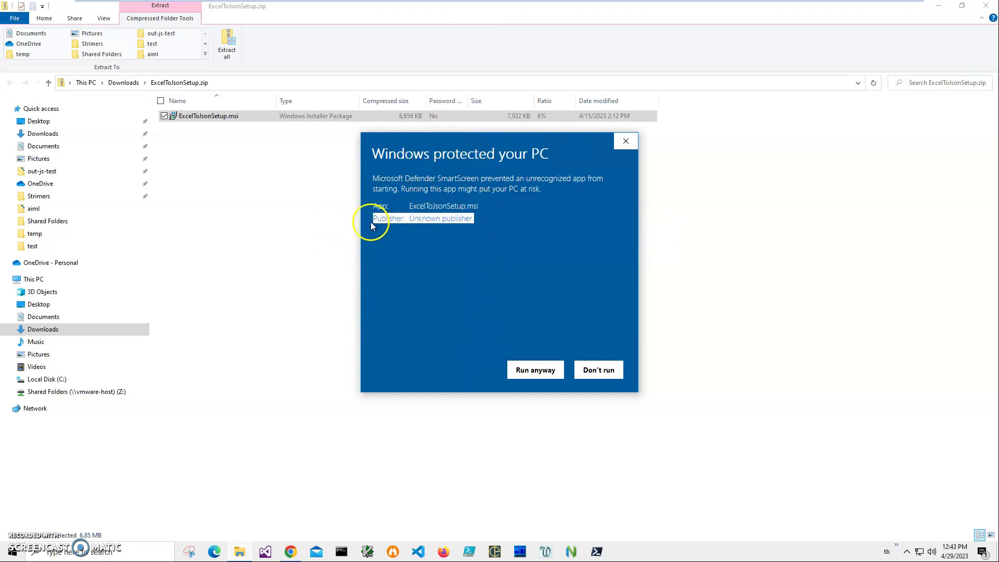
click(531, 370)
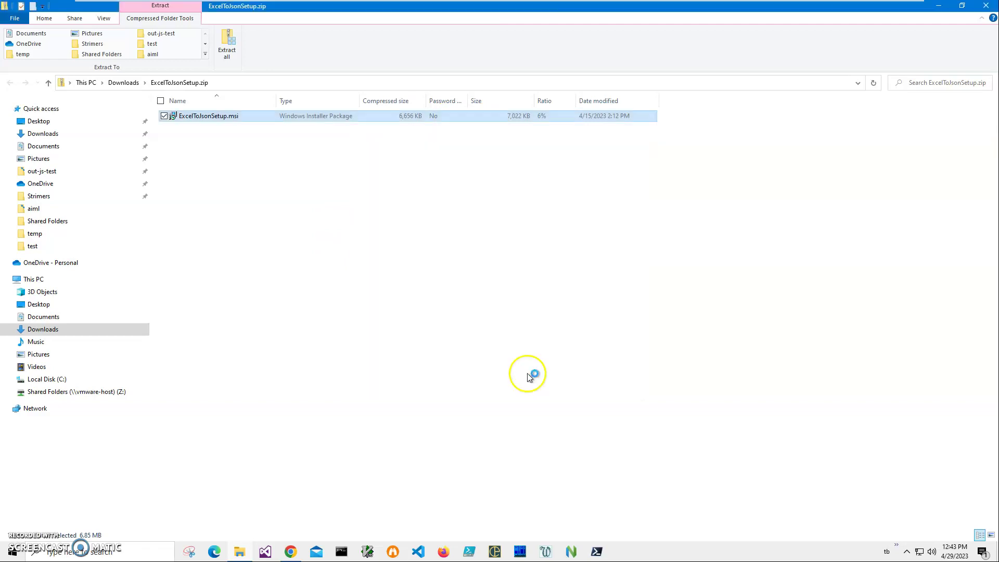
click(553, 358)
click(555, 358)
click(555, 357)
click(465, 358)
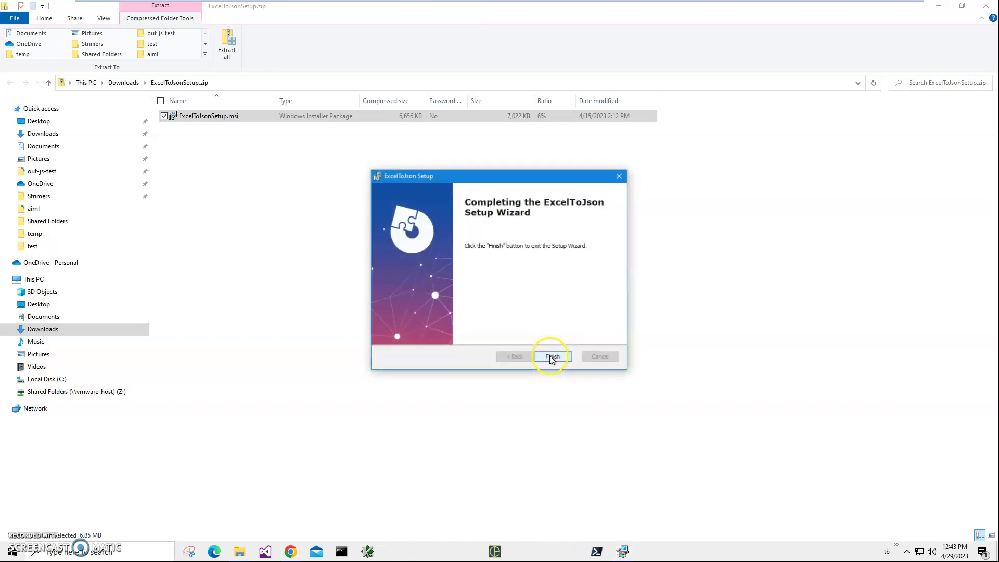
click(553, 358)
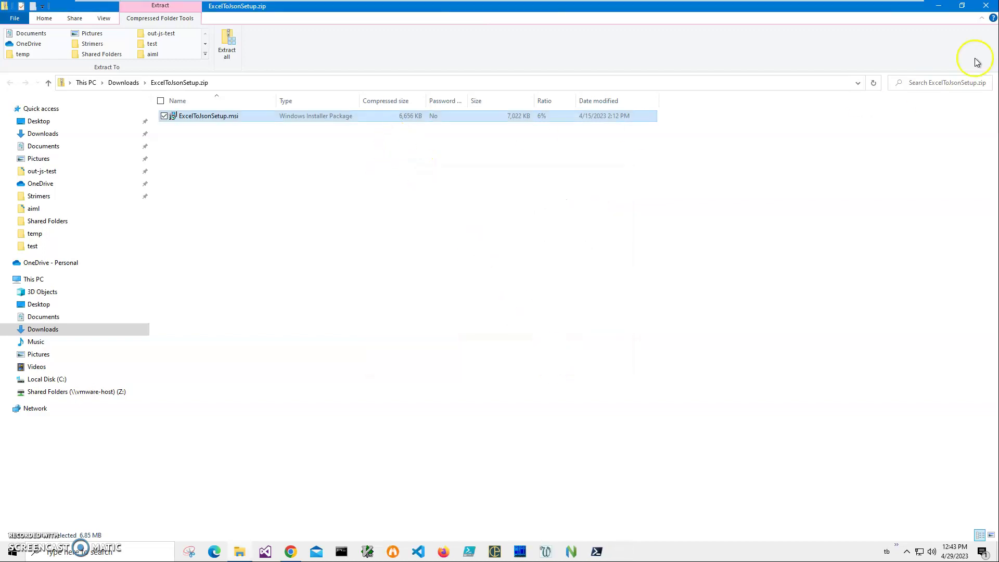
- Close the ExcelToJsonSetup.zip window and the browser
double_click(728, 14)
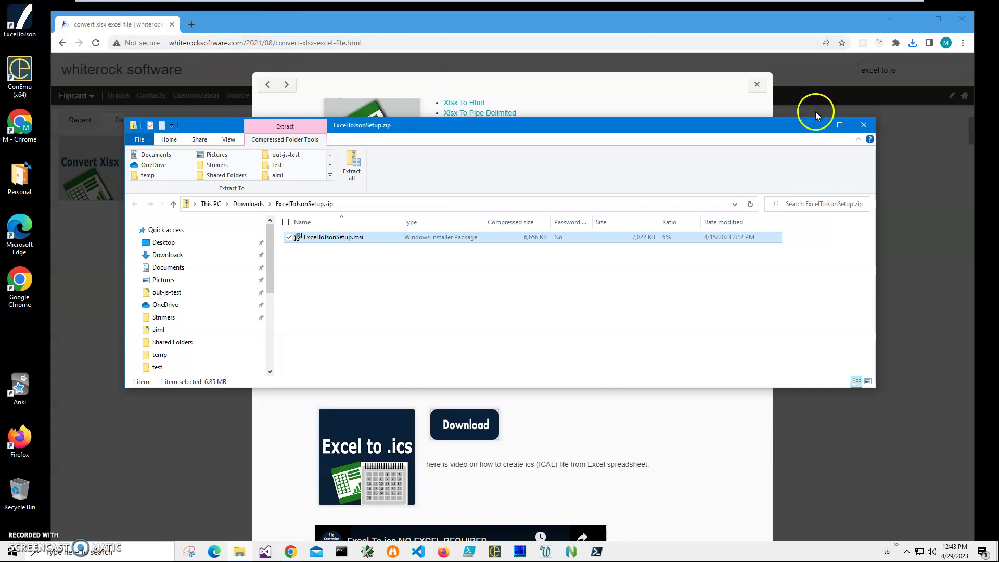
click(873, 126)
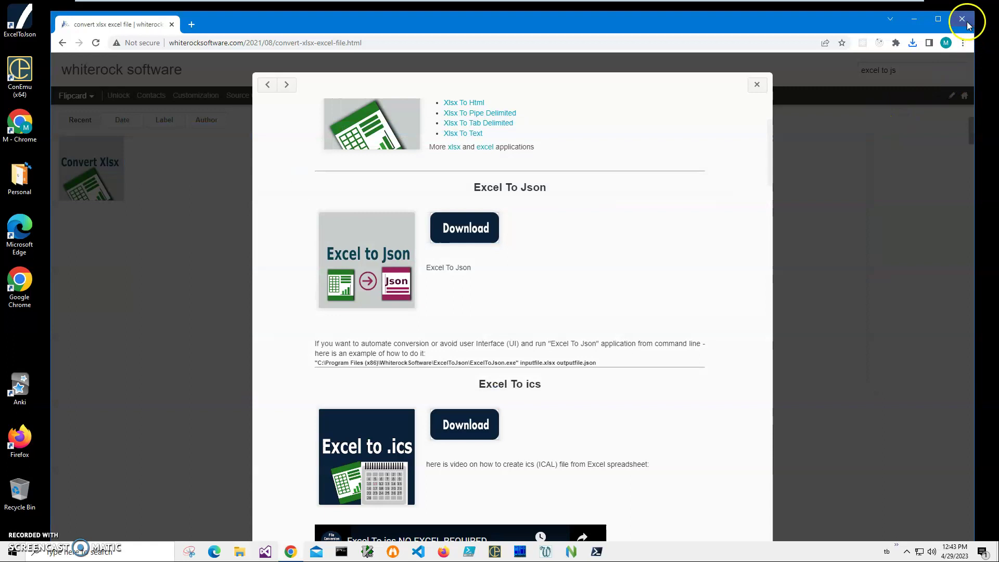
click(961, 19)
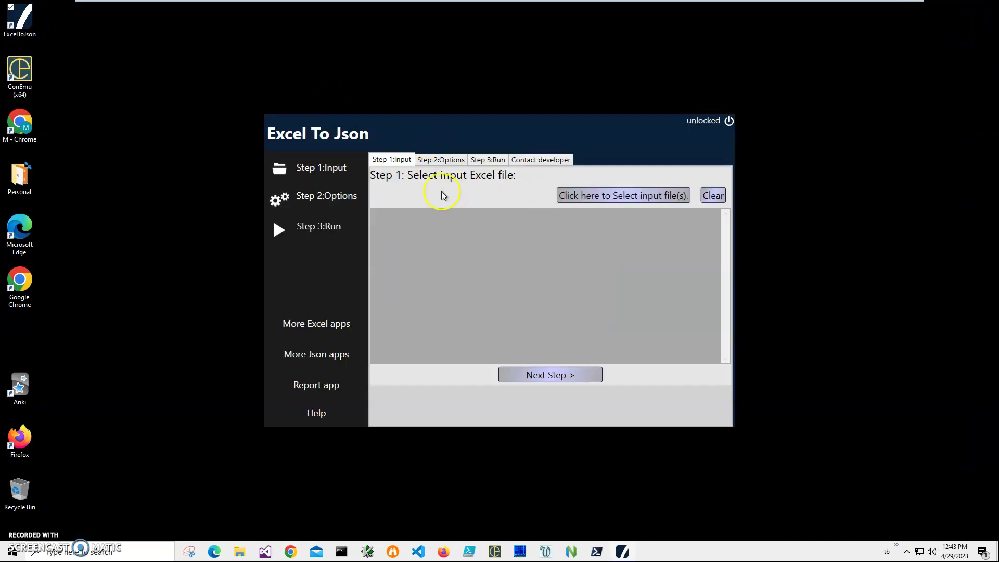
- Choose MyCalendar.xlsx from the Documents folder as the input file for the conversion
click(583, 197)
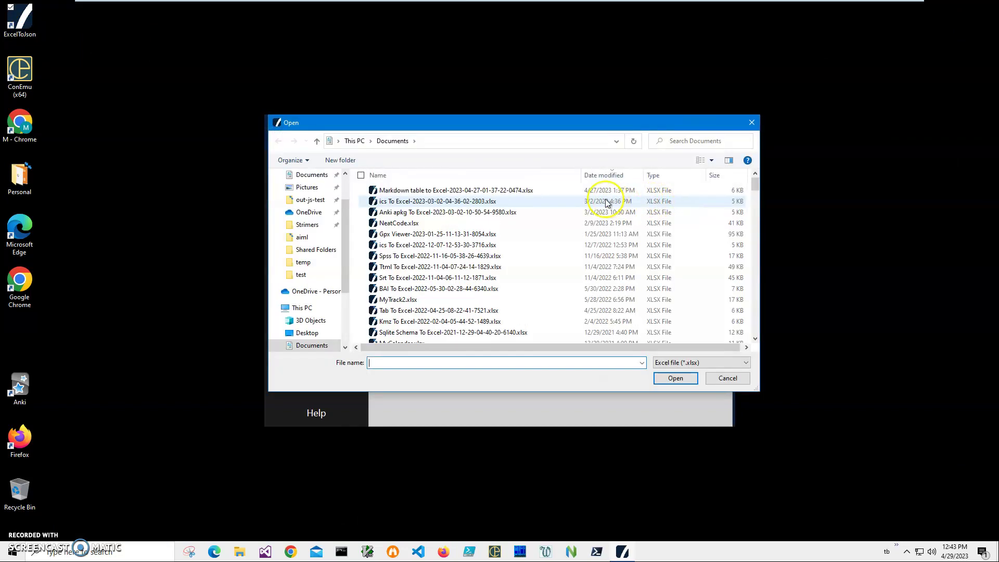
drag(757, 193, 764, 234)
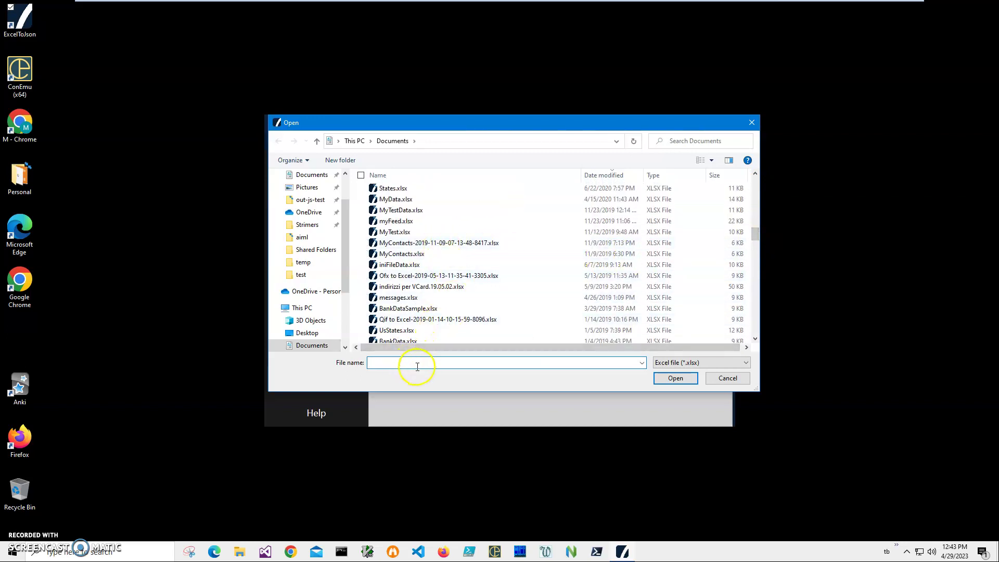
text(My)
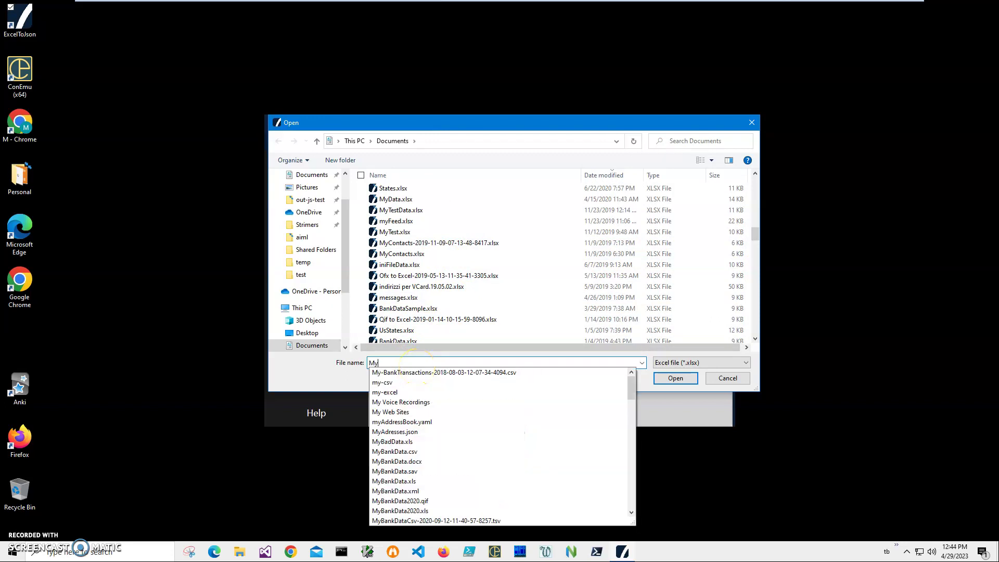
text(Calendar.xlsx)
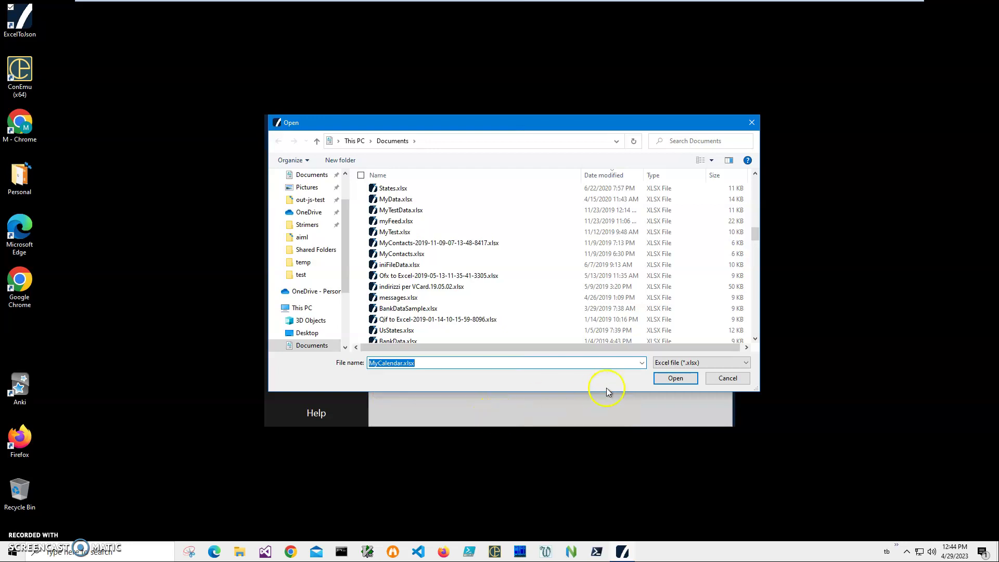
click(674, 380)
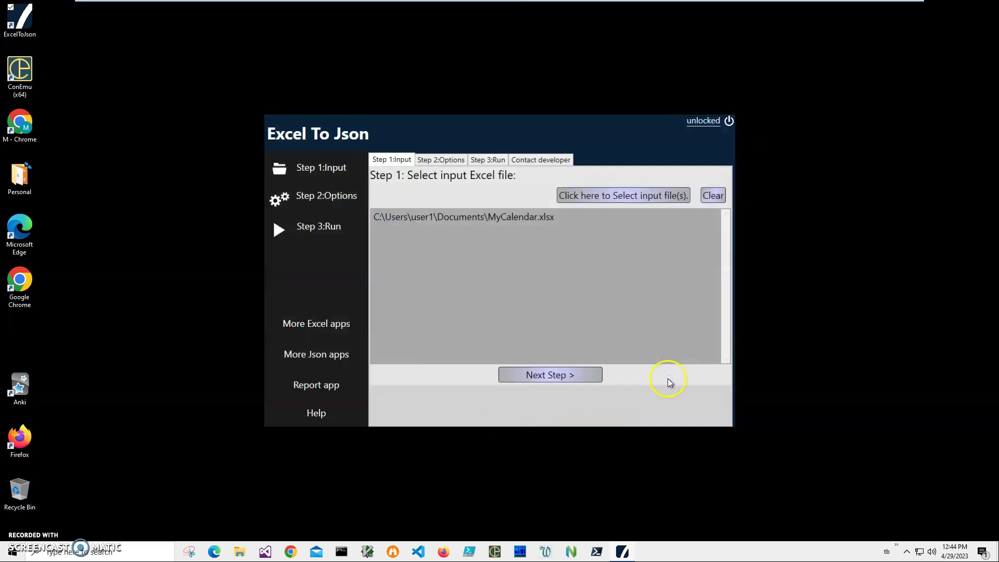
- Include all columns of the input file in the conversion options and proceed to the run stage
click(555, 376)
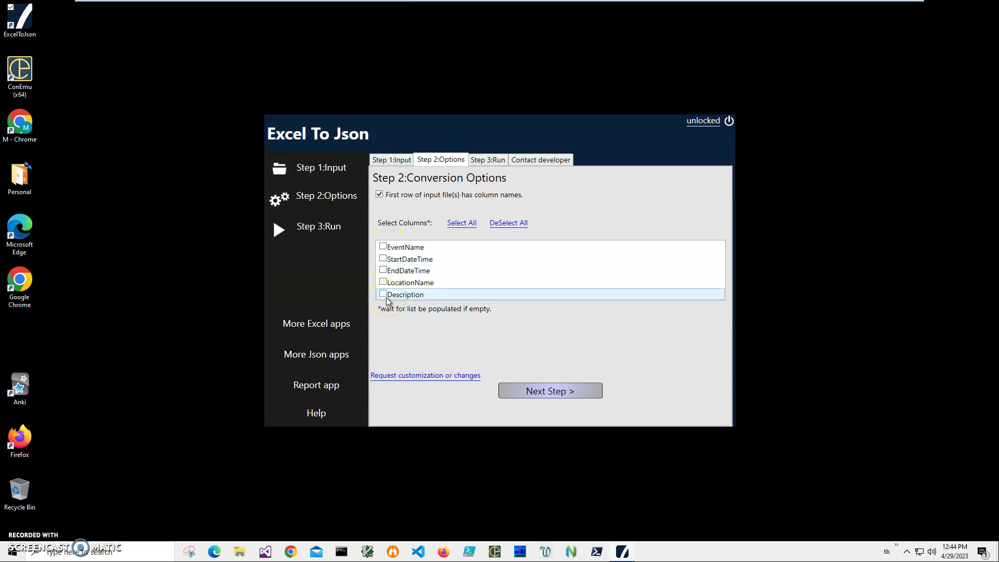
click(461, 222)
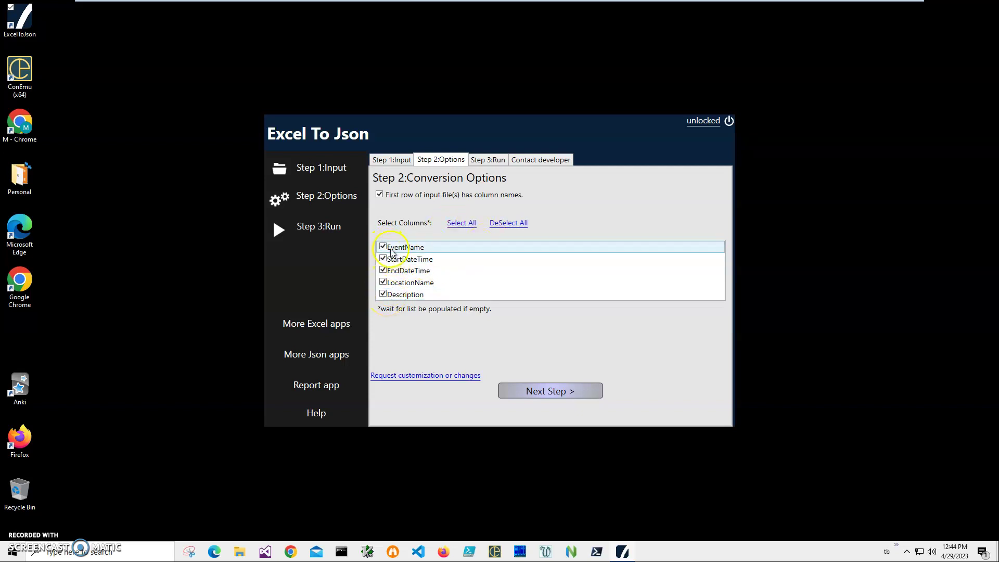
click(573, 397)
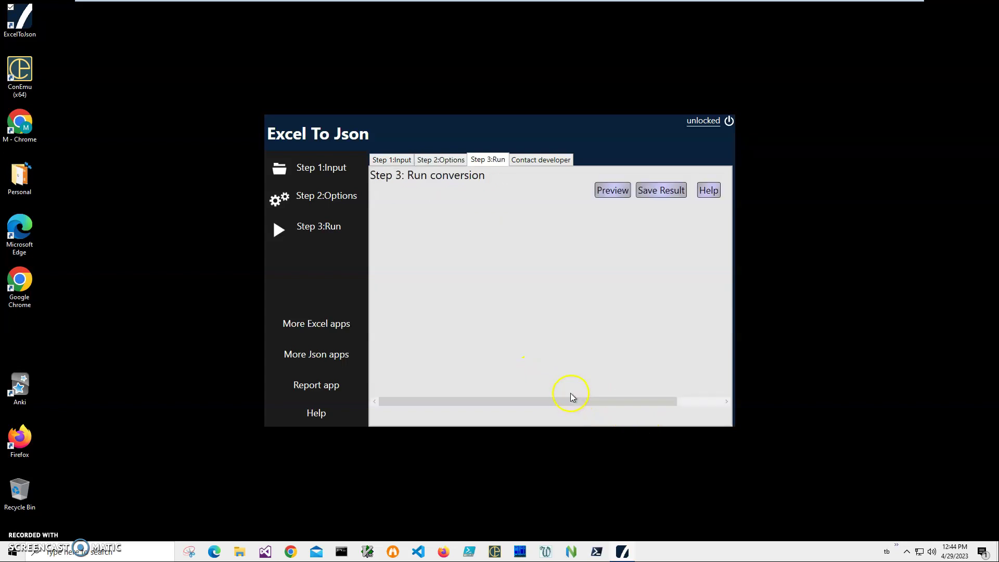
- Preview the JSON conversion and save the result in Documents under the suggested file name
click(612, 191)
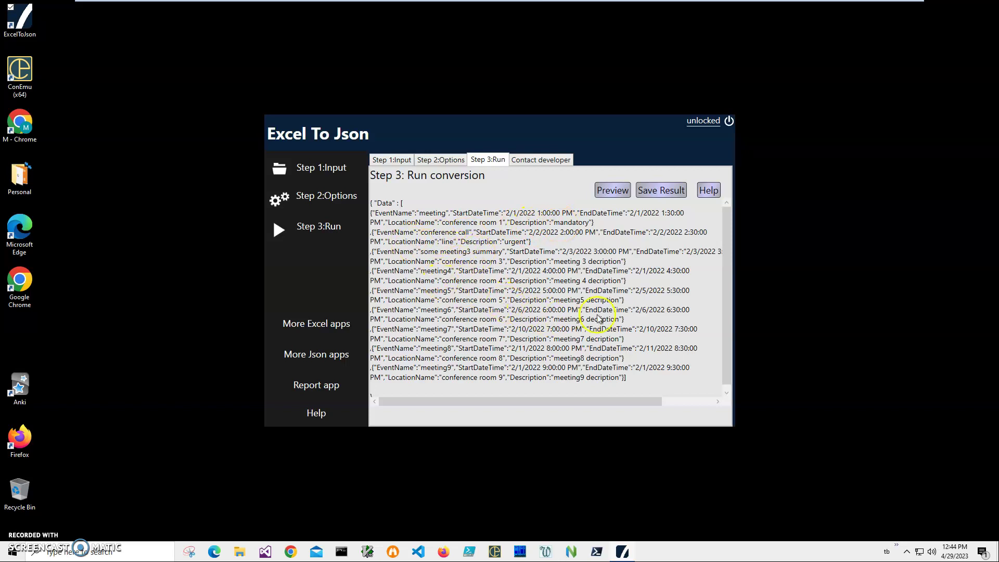
click(660, 191)
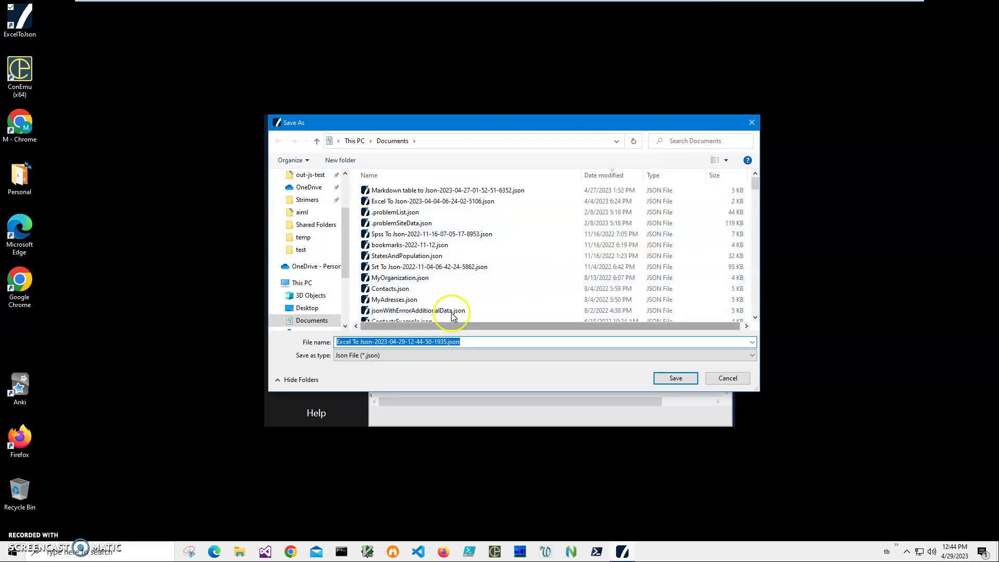
click(671, 379)
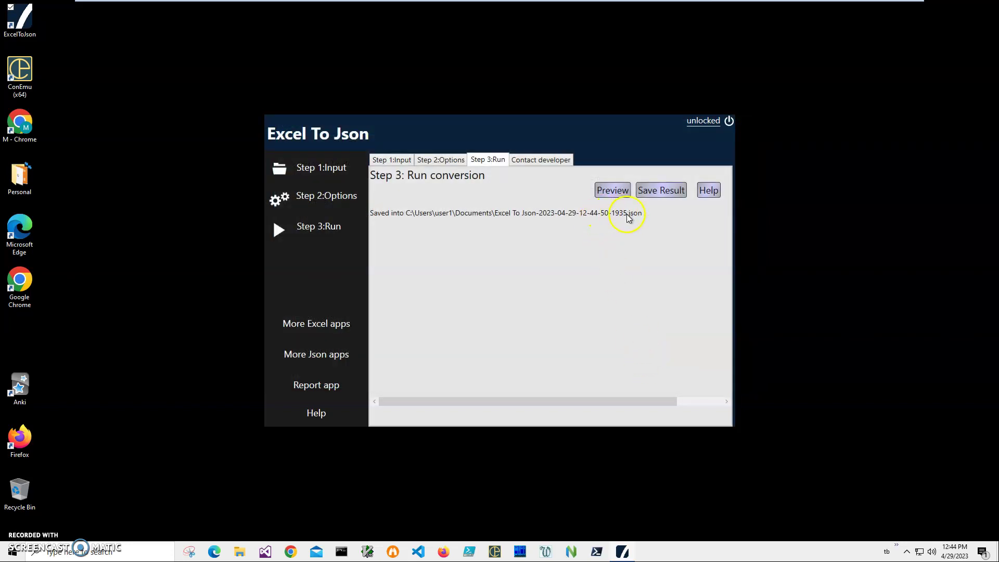
- Open the newly saved Excel To Json .json file from File Explorer's recent files in Notepad, view its text and close it
click(239, 551)
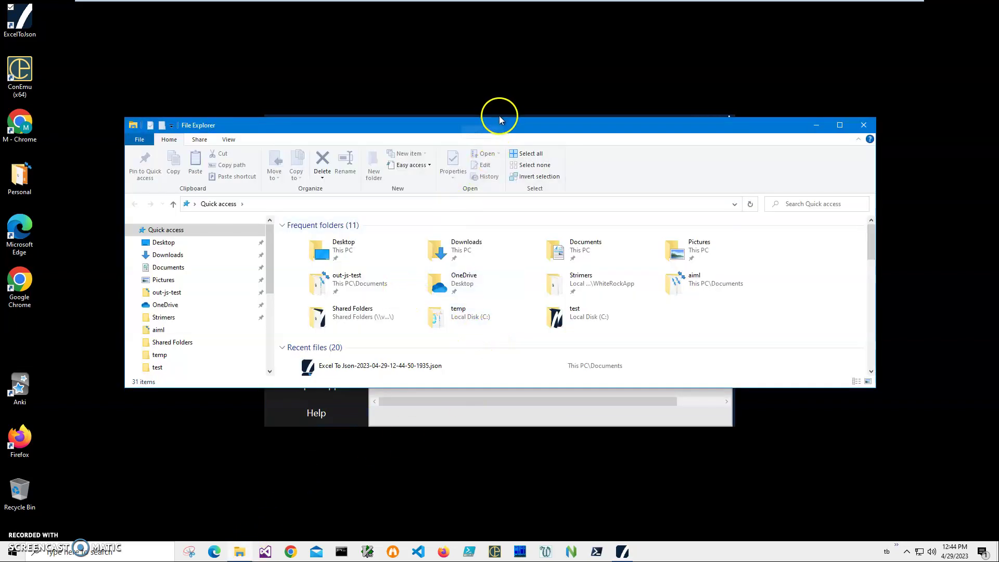
drag(498, 116, 510, 35)
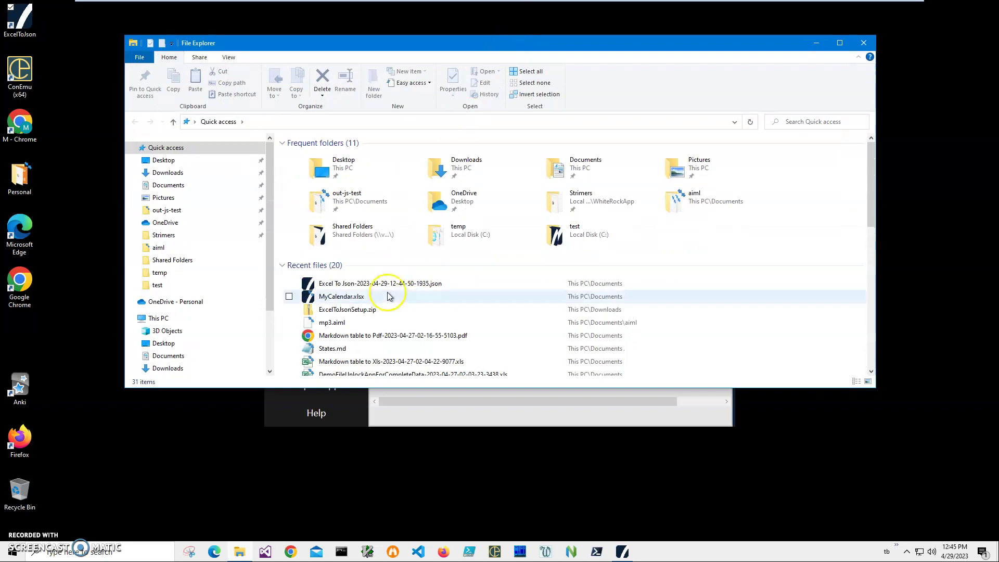
right_click(370, 286)
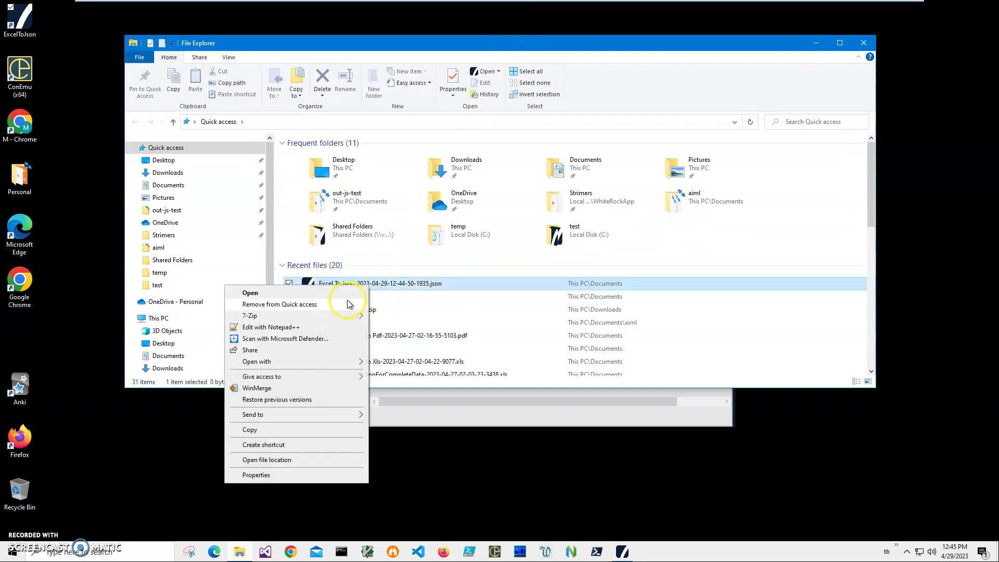
mouse_move(315, 363)
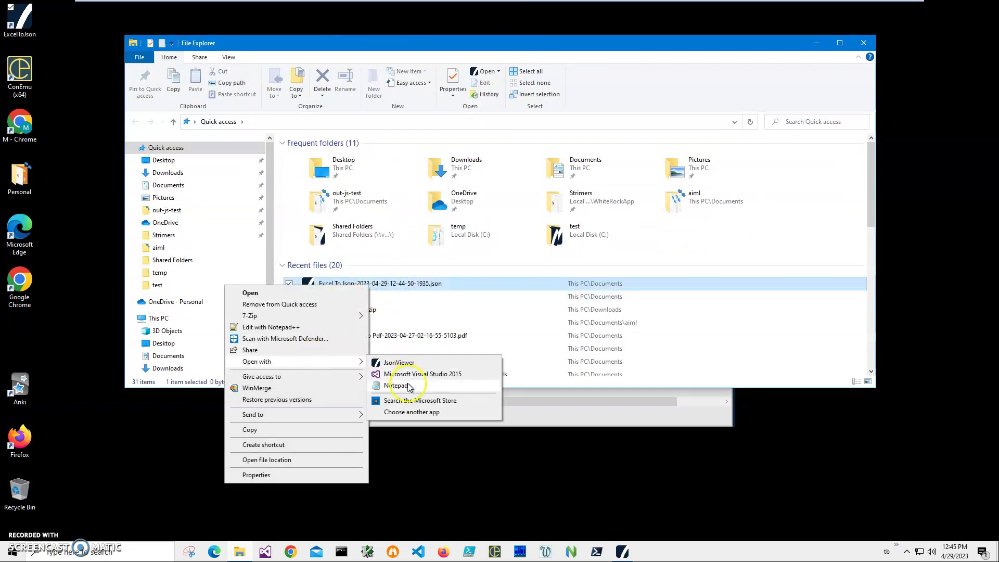
click(385, 328)
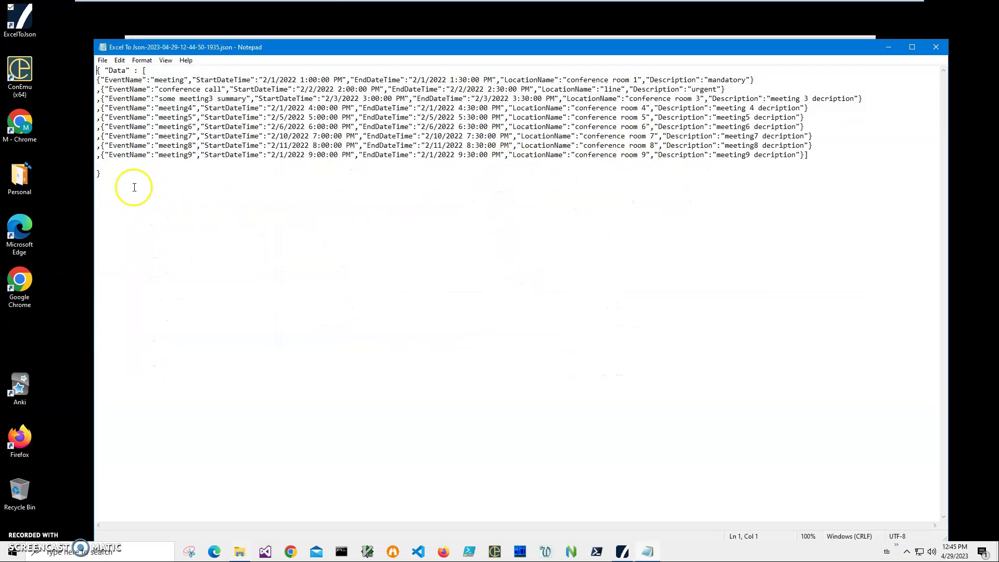
click(935, 47)
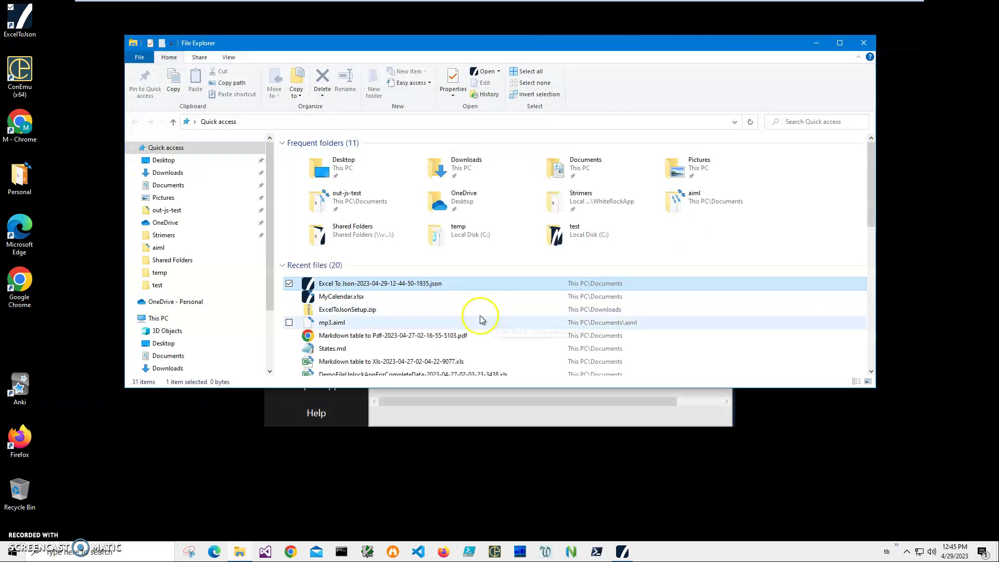
- Open the saved JSON file in its default viewer, view the available export formats and return to the data table
double_click(379, 284)
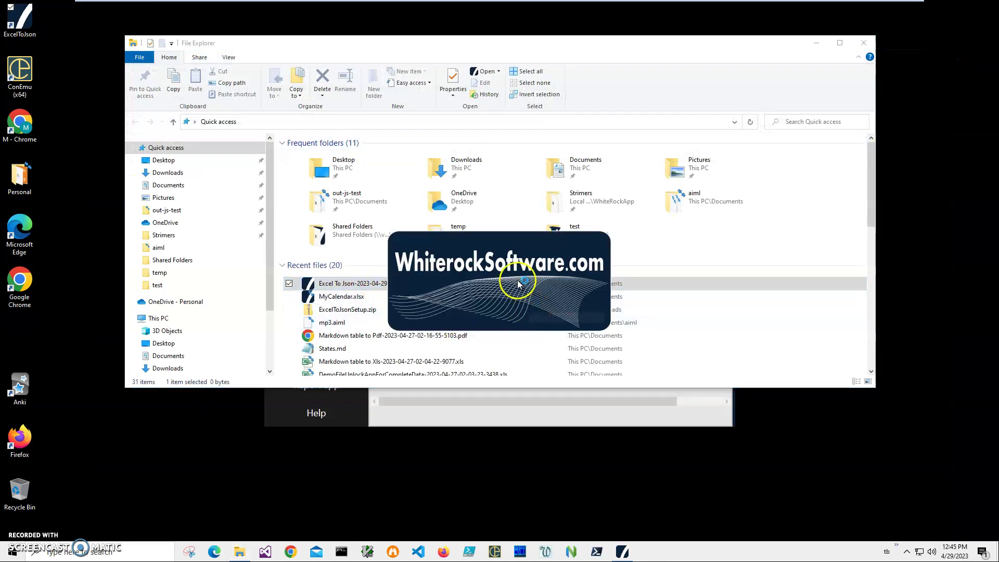
double_click(350, 11)
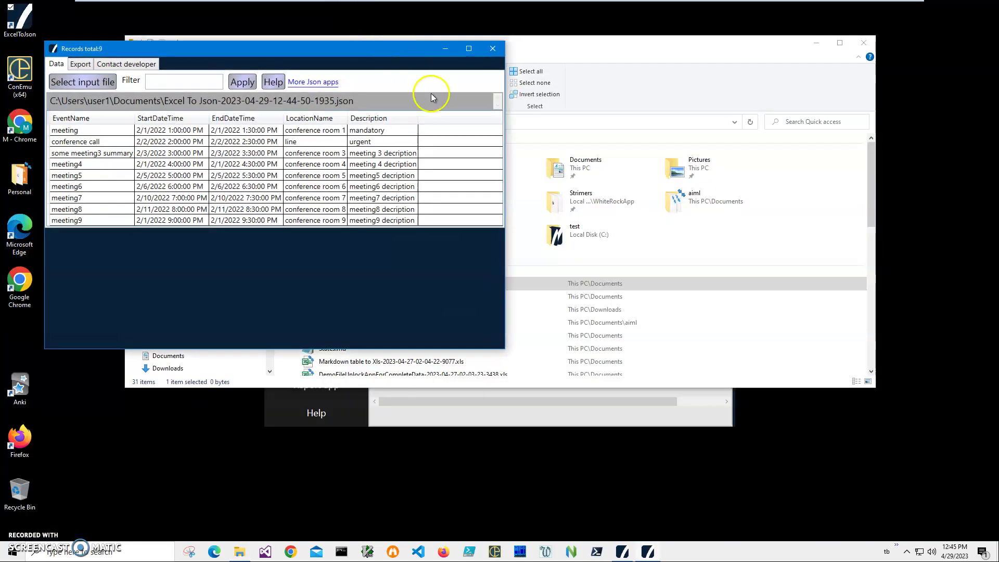
drag(381, 49, 653, 89)
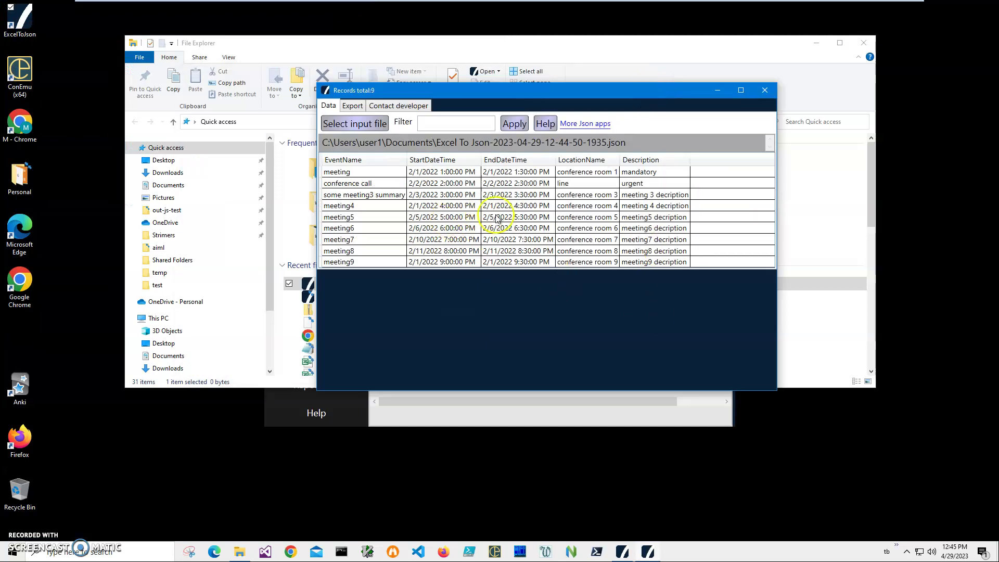
click(352, 107)
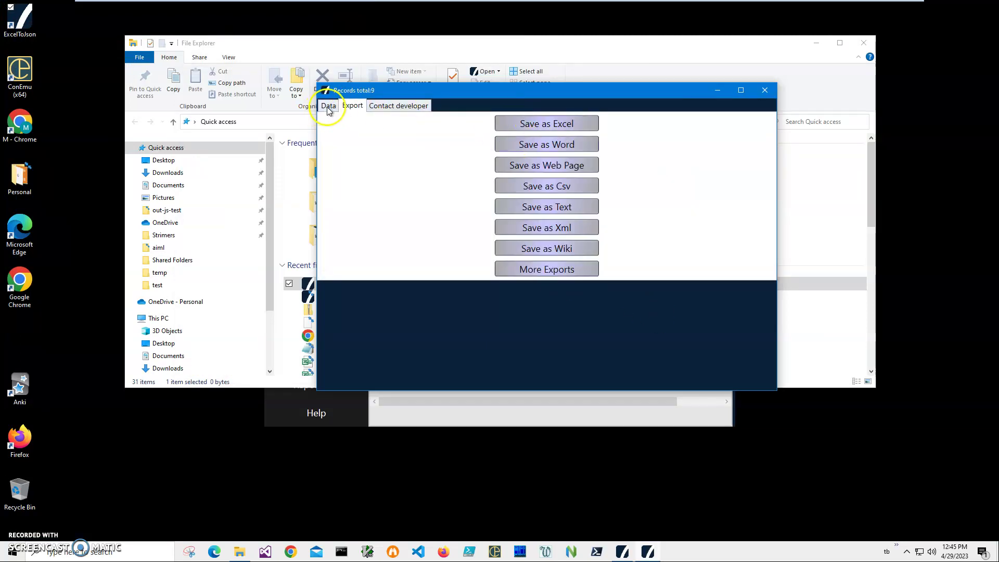
click(329, 106)
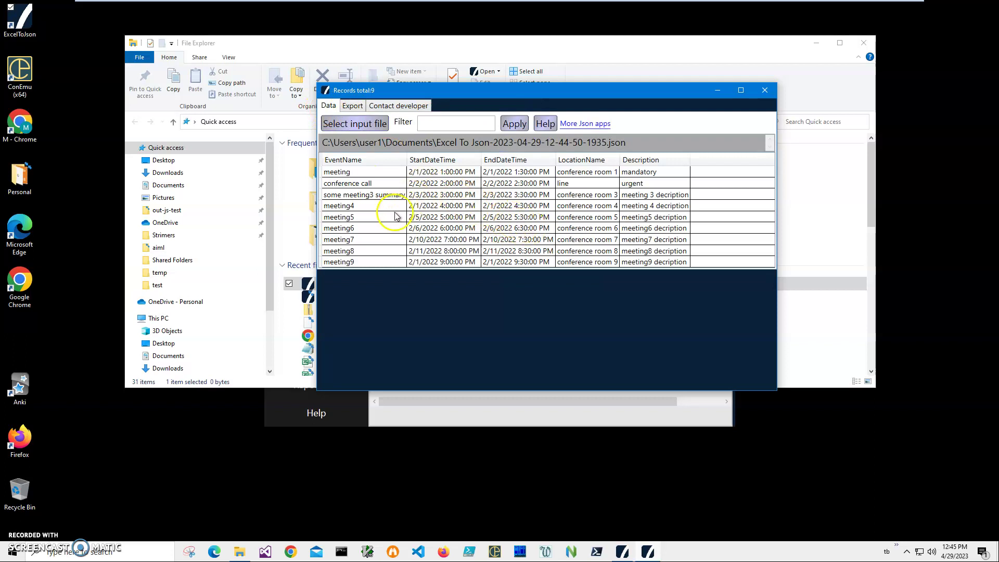
- Look through the event records in the viewer's data table and close the viewer
click(381, 247)
click(383, 226)
click(389, 205)
click(393, 186)
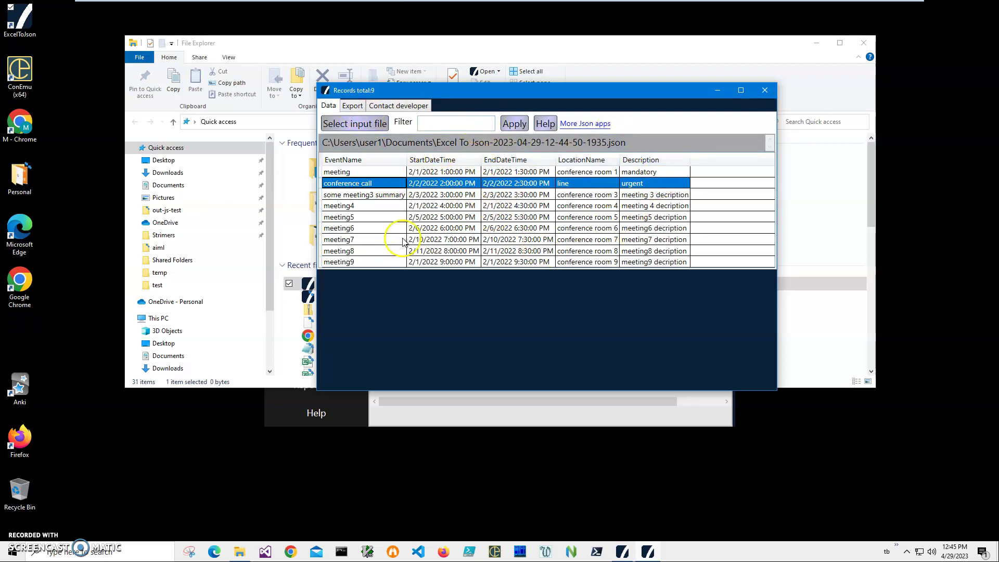
click(435, 241)
click(424, 262)
click(422, 240)
click(420, 217)
click(423, 185)
click(764, 91)
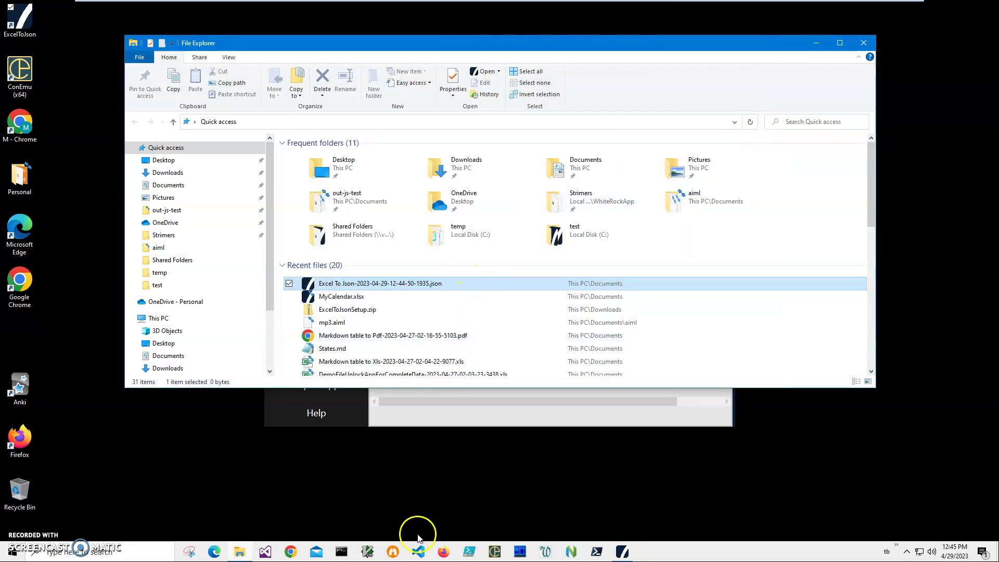
- Switch to Firefox, open the saved JSON file from File Explorer in it and look through its event records
click(443, 551)
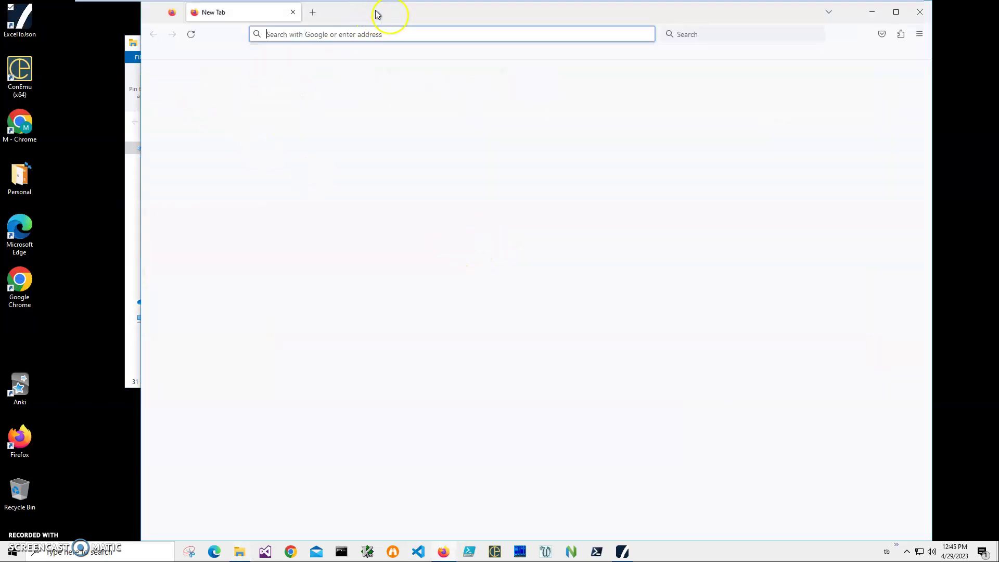
click(234, 42)
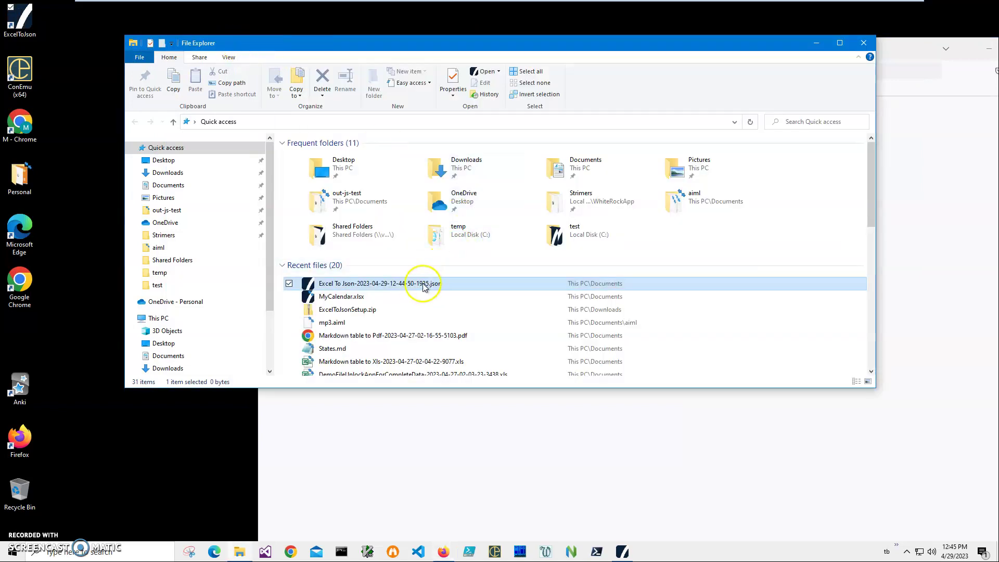
drag(497, 378, 535, 438)
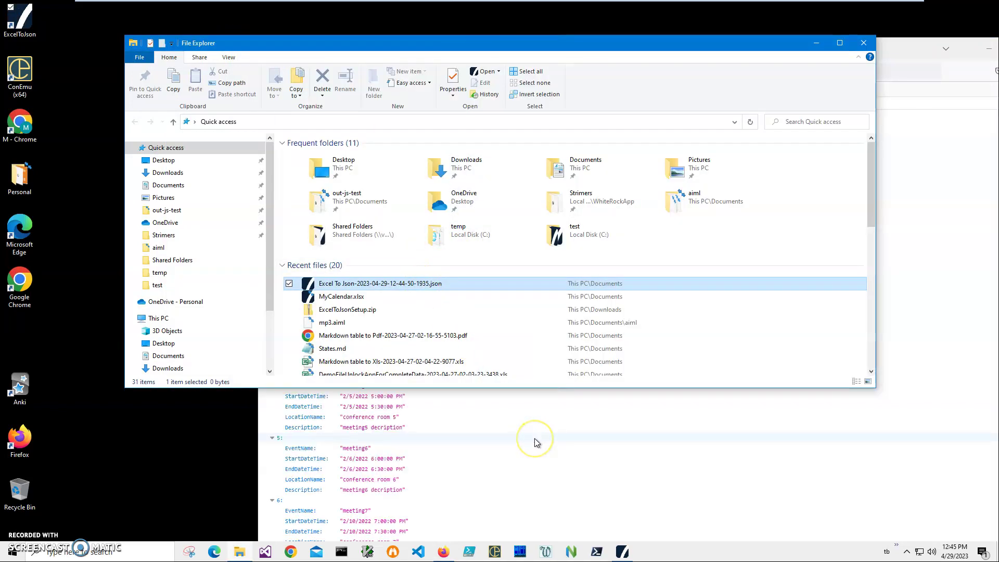
click(535, 438)
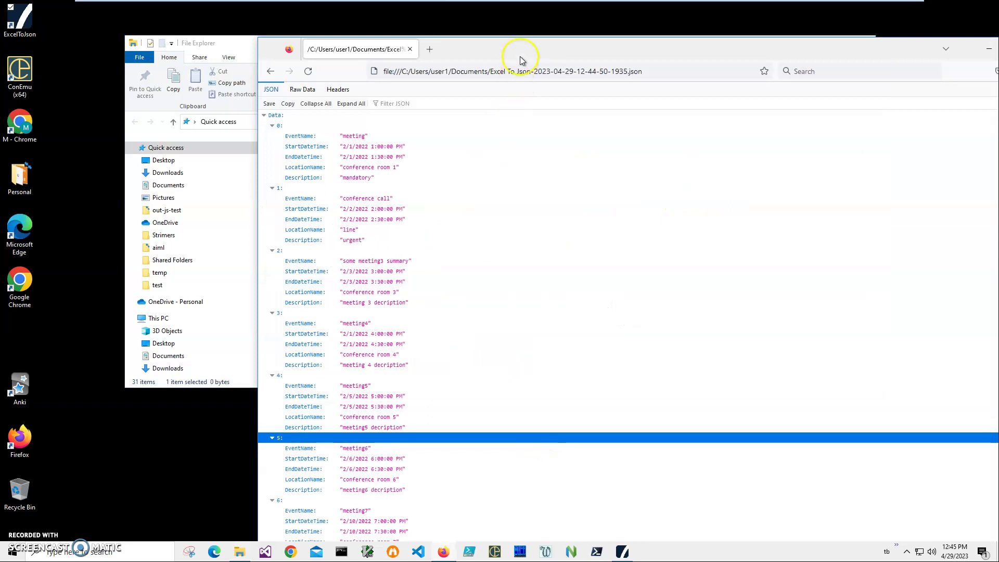
drag(512, 47, 446, 27)
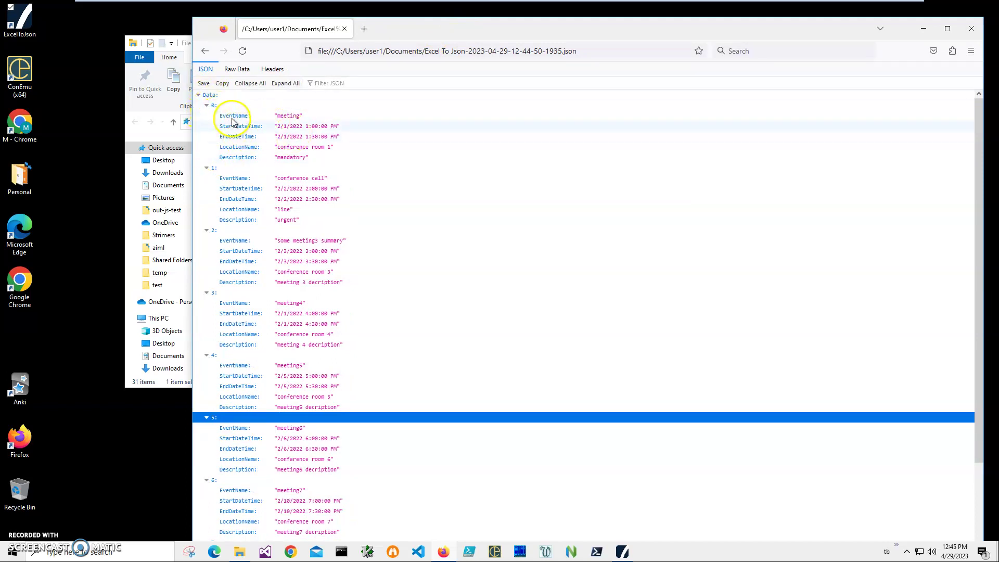
scroll(347, 271, down, 3)
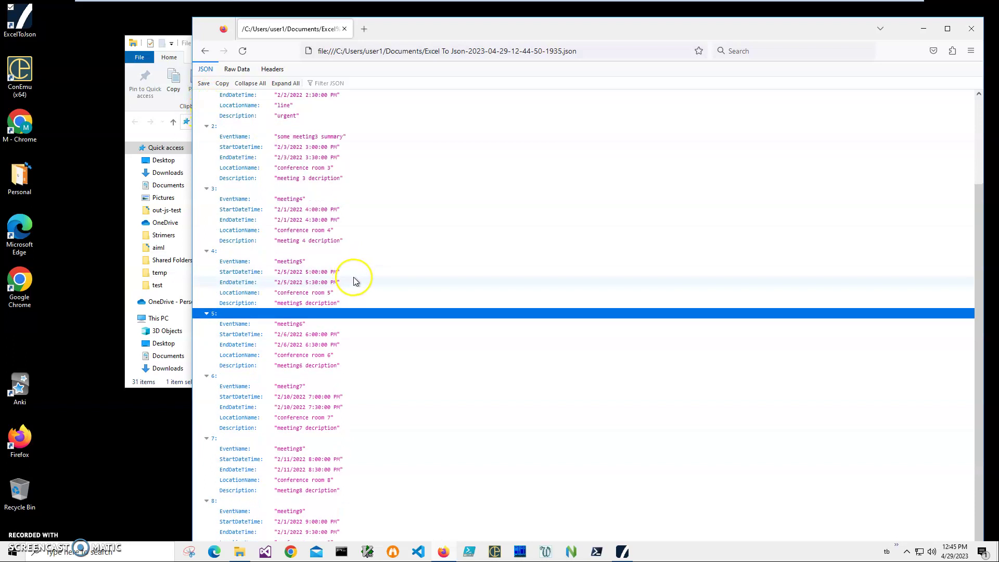
scroll(353, 277, up, 3)
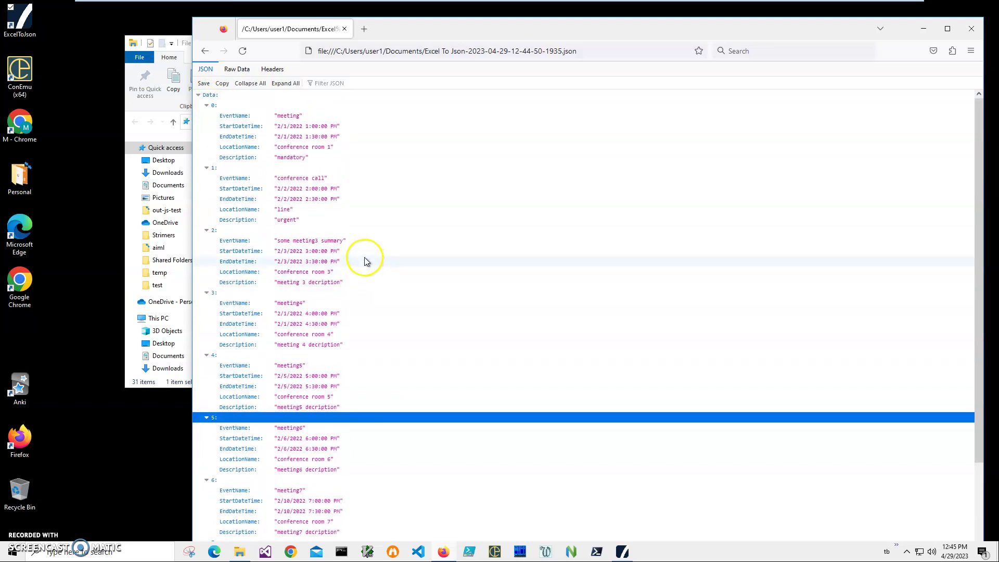